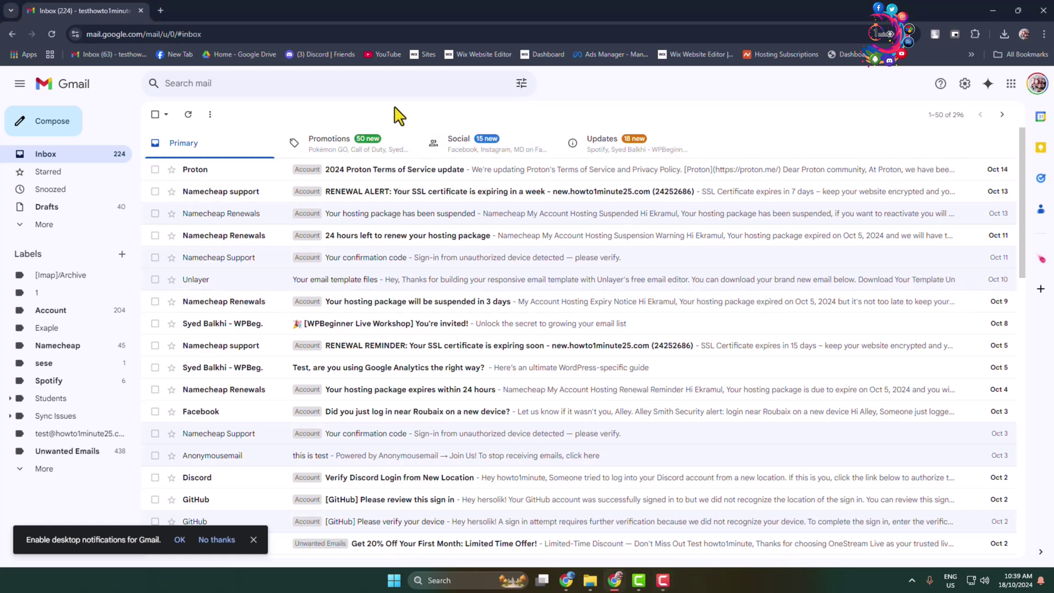
Compose a new email to initial solution with subject 'test' and start the body text
click(62, 126)
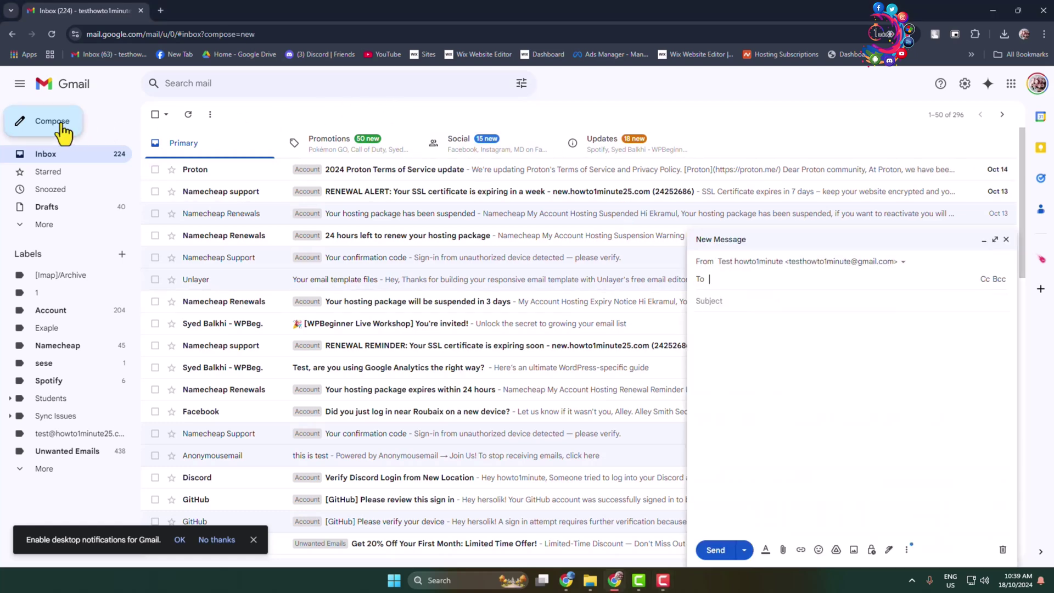
click(747, 279)
click(719, 314)
text(test)
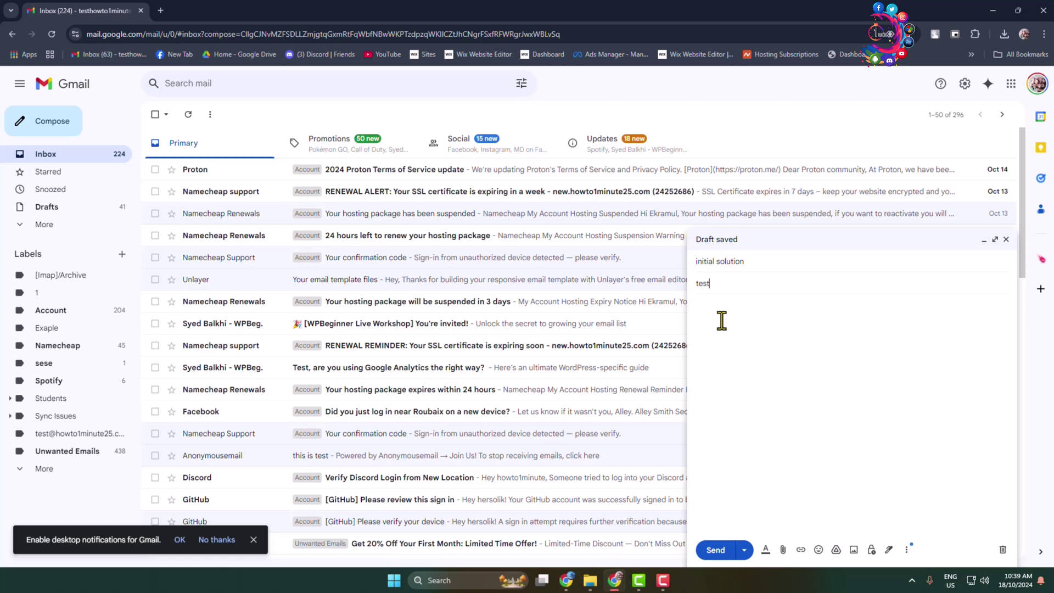
click(734, 327)
Finish the body line and attach How-to-1-minute.png from Documents
text(a)
click(783, 550)
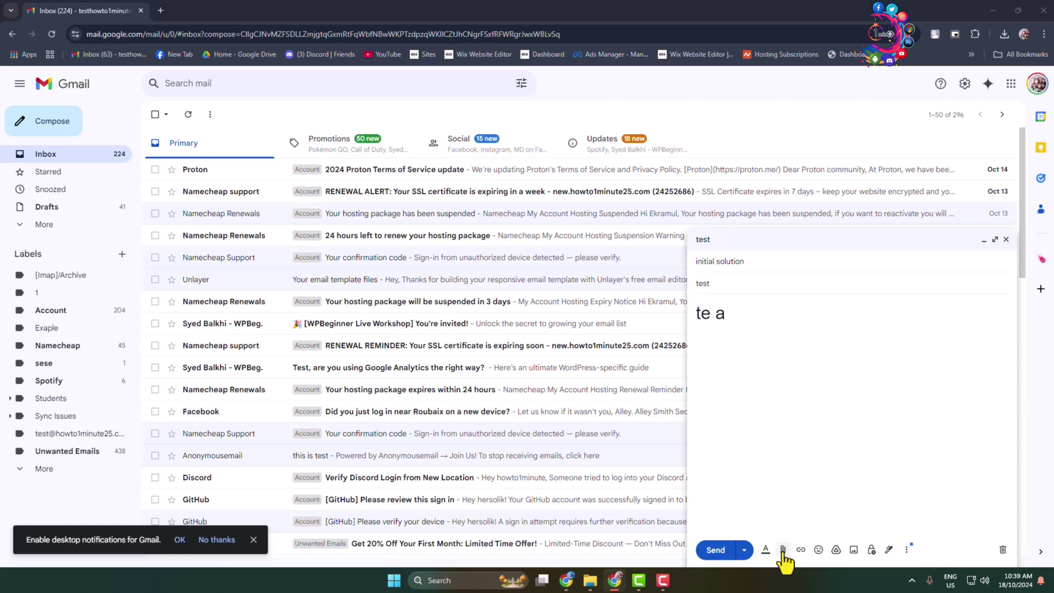
double_click(147, 122)
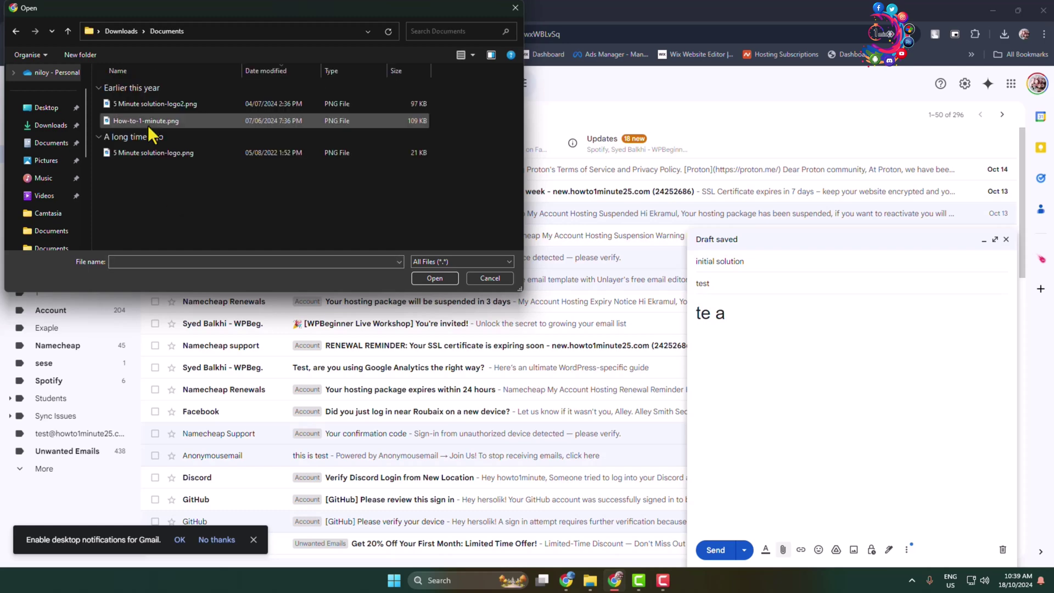
double_click(154, 119)
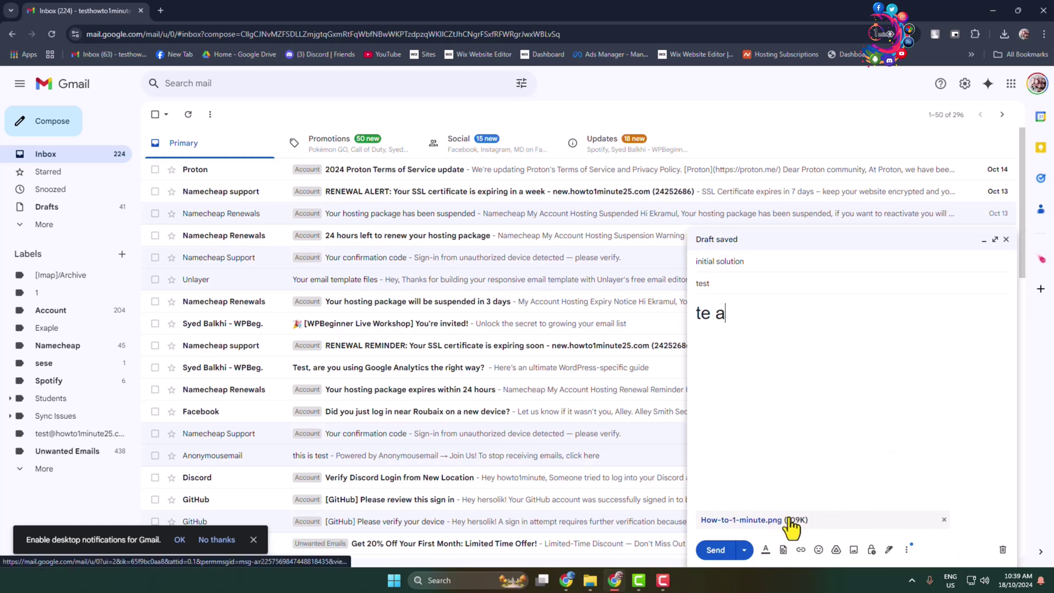
Enable confidential mode with a 1-day expiry and no SMS passcode
click(871, 550)
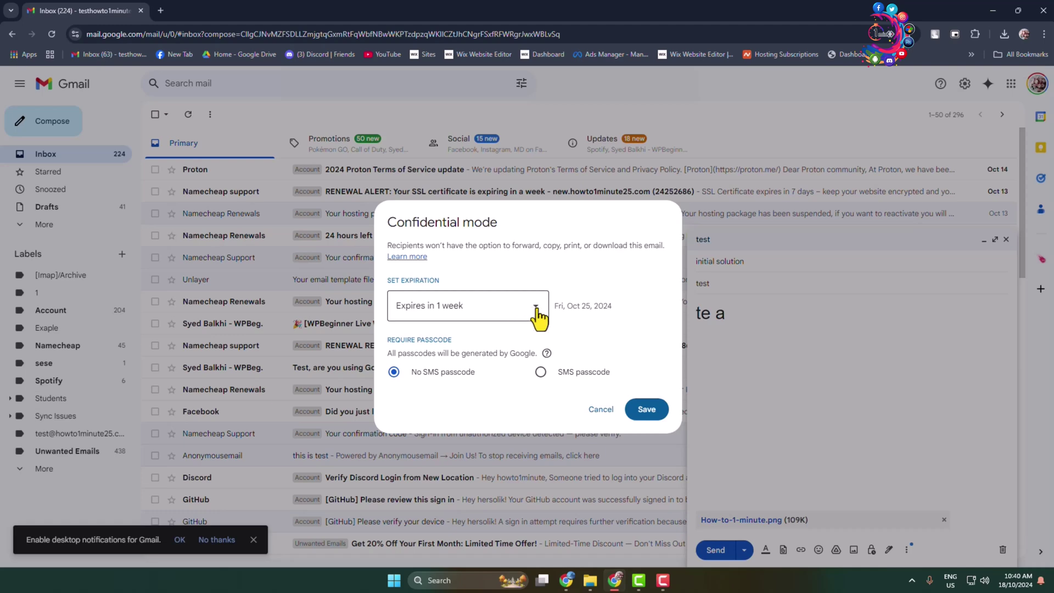
click(538, 317)
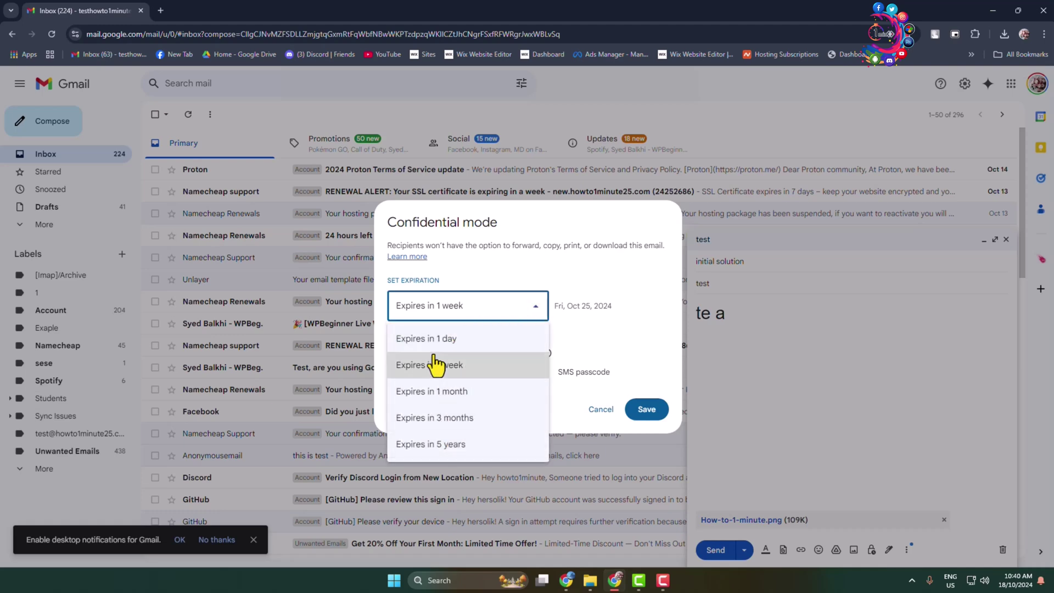
click(460, 340)
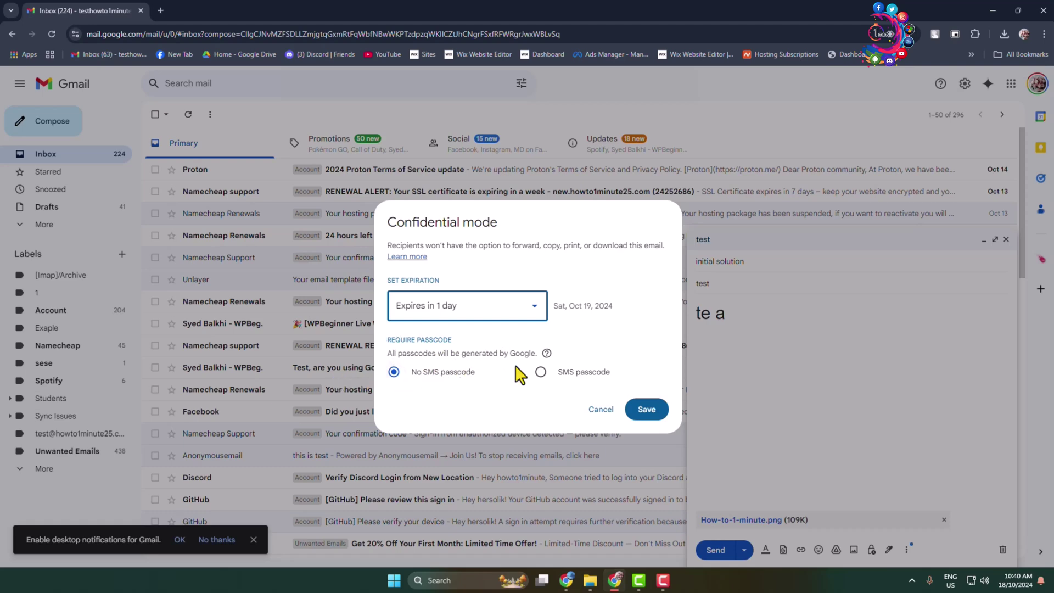
click(394, 374)
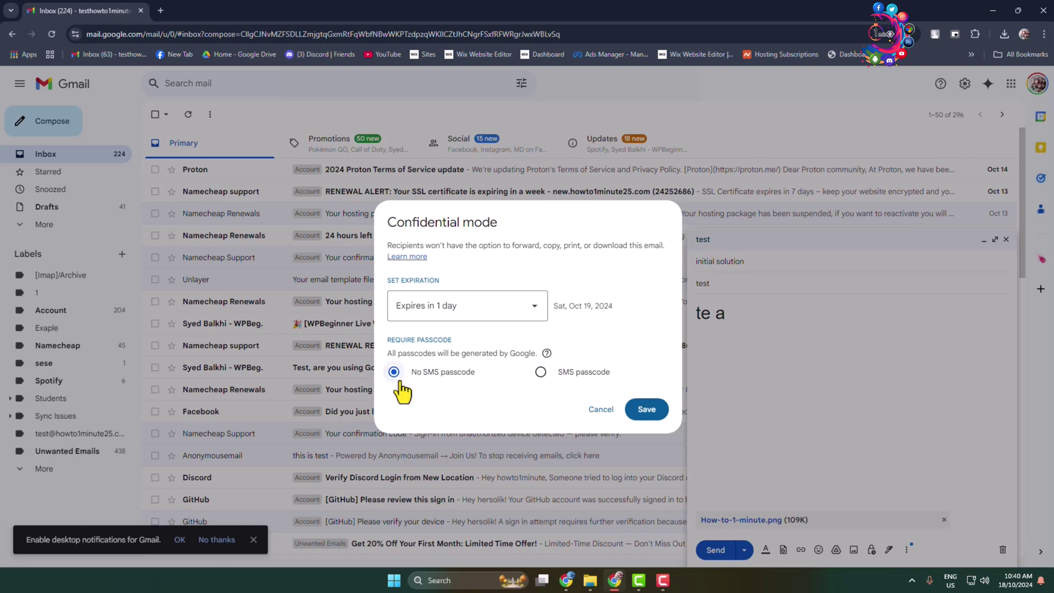
click(646, 411)
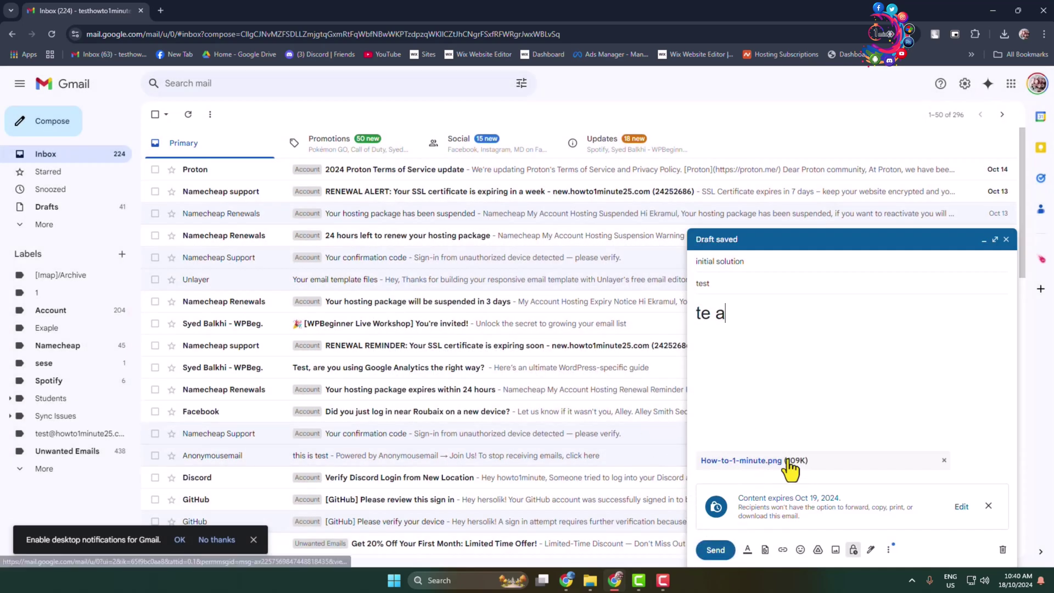
Send the email, open 'test' as the recipient and preview its How-to-1-minute.png attachment
click(716, 550)
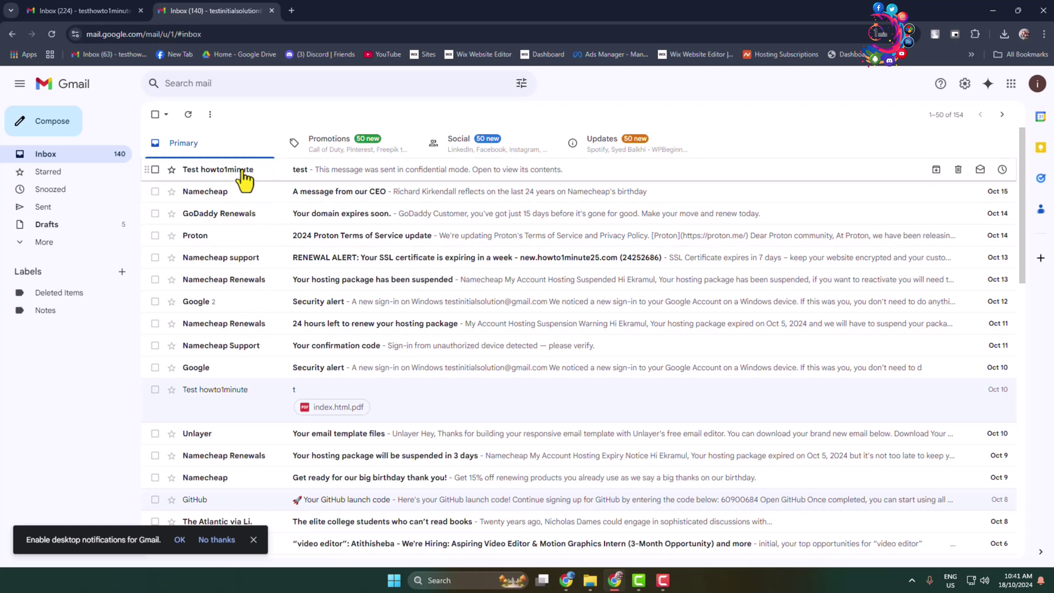
click(299, 175)
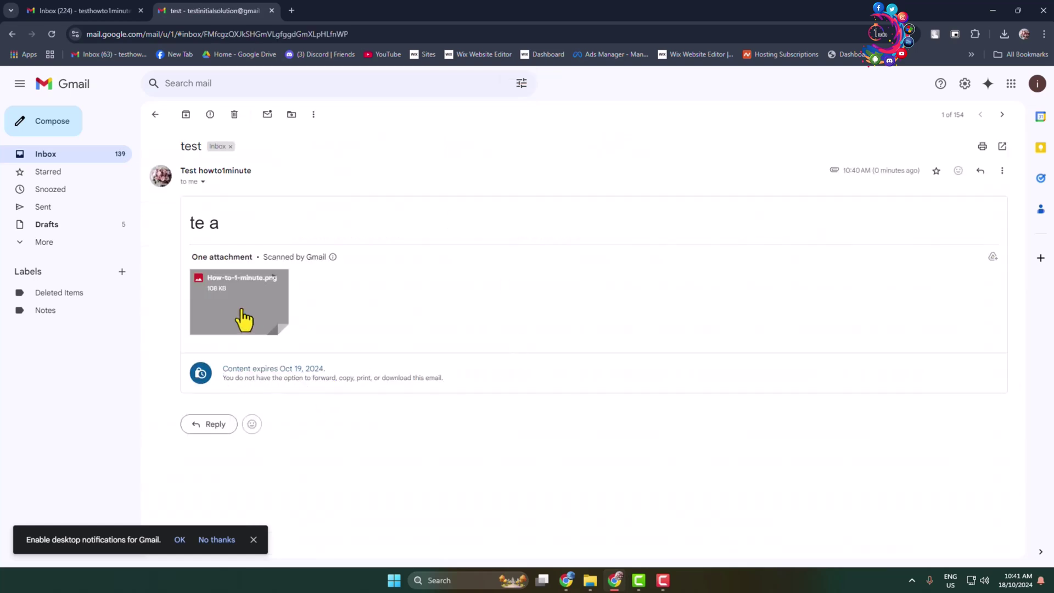
click(221, 291)
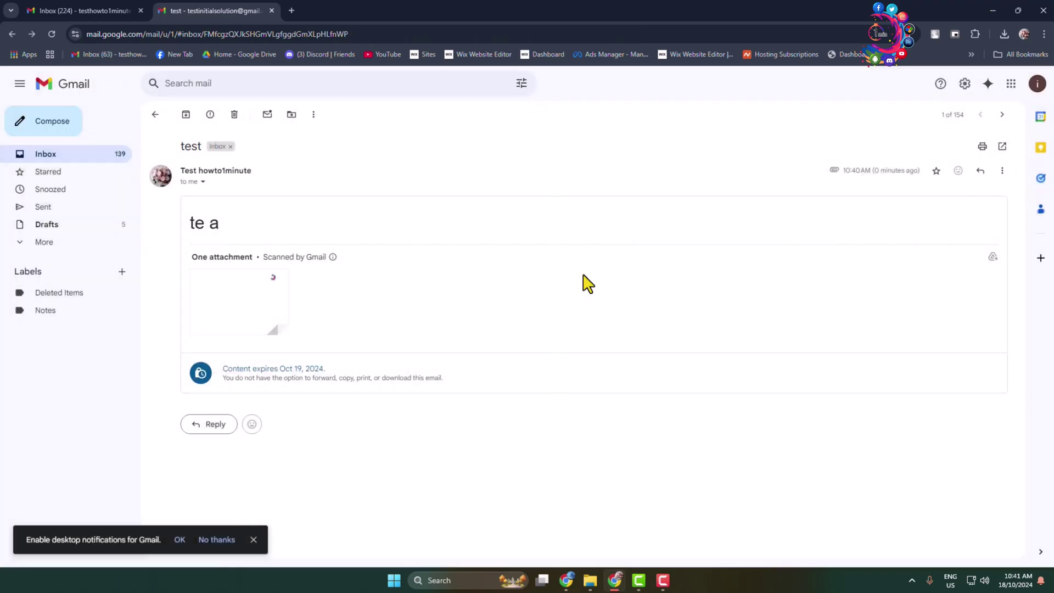
click(227, 307)
click(973, 225)
Start a second email to initial solution with the subject 'asfasfa'
click(116, 8)
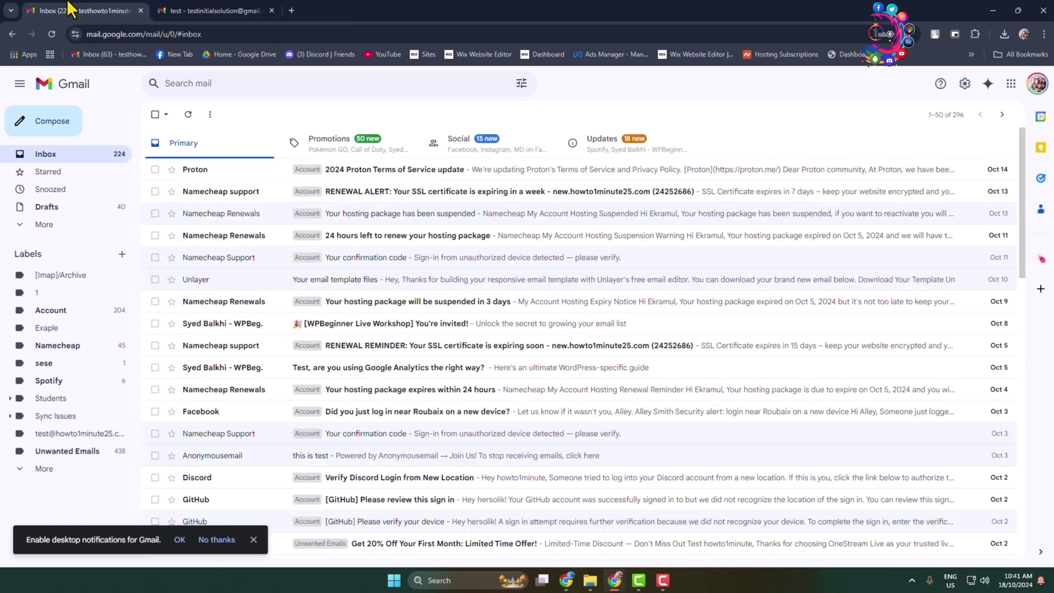
click(50, 124)
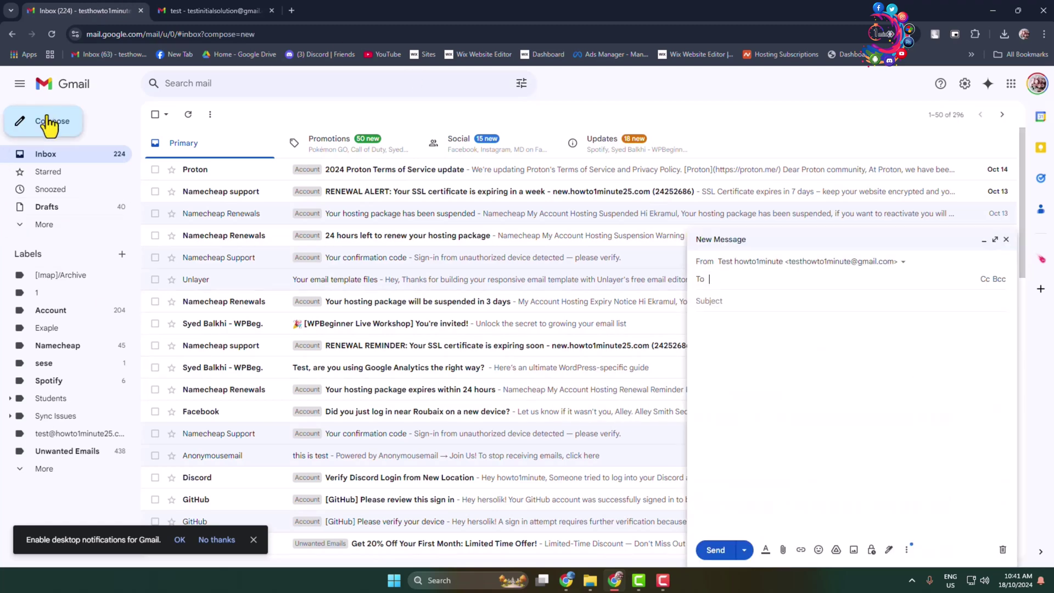
text(i)
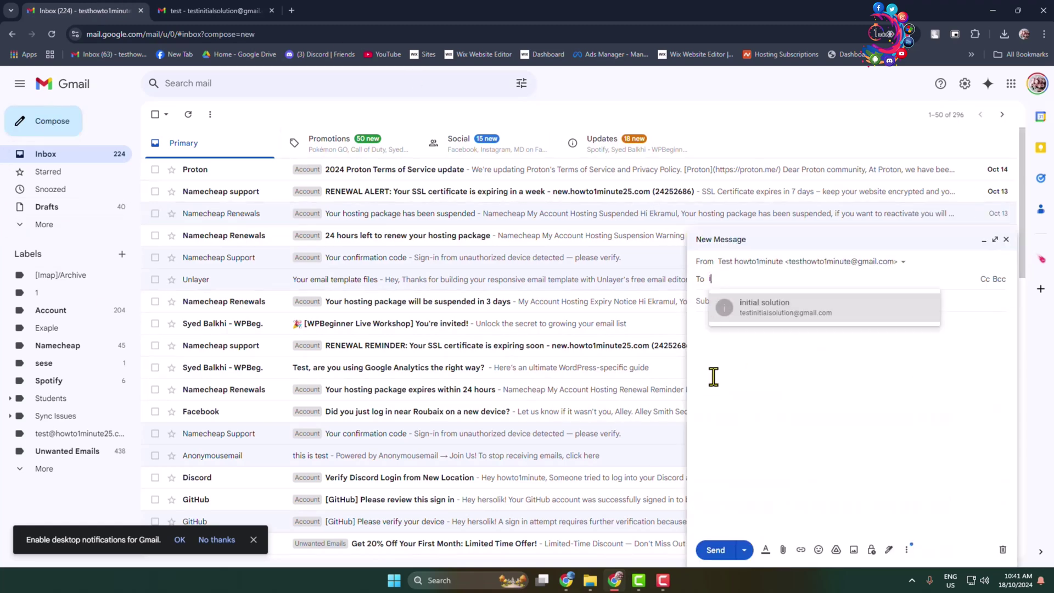
text(ni)
click(758, 311)
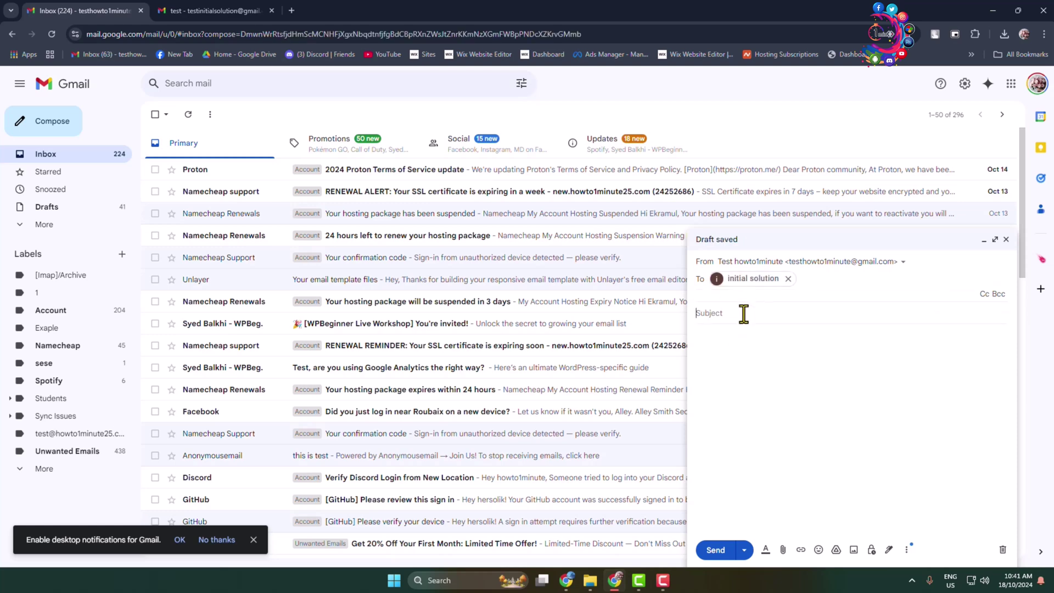
click(742, 313)
text(asfasfa)
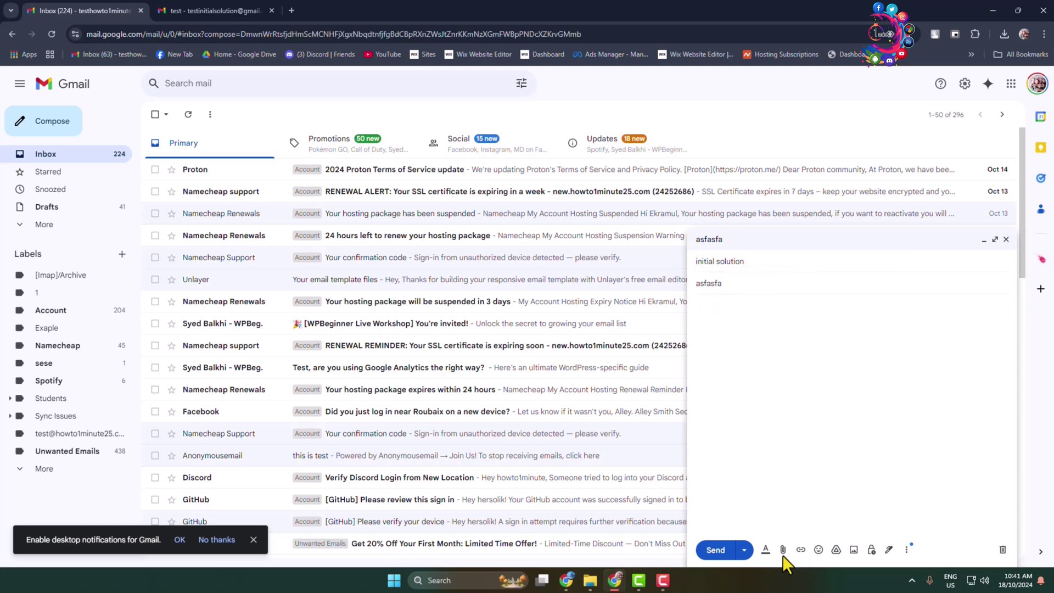
Attach 5 Minute solution-logo2.png and bring up the confidential mode options
click(782, 550)
click(135, 106)
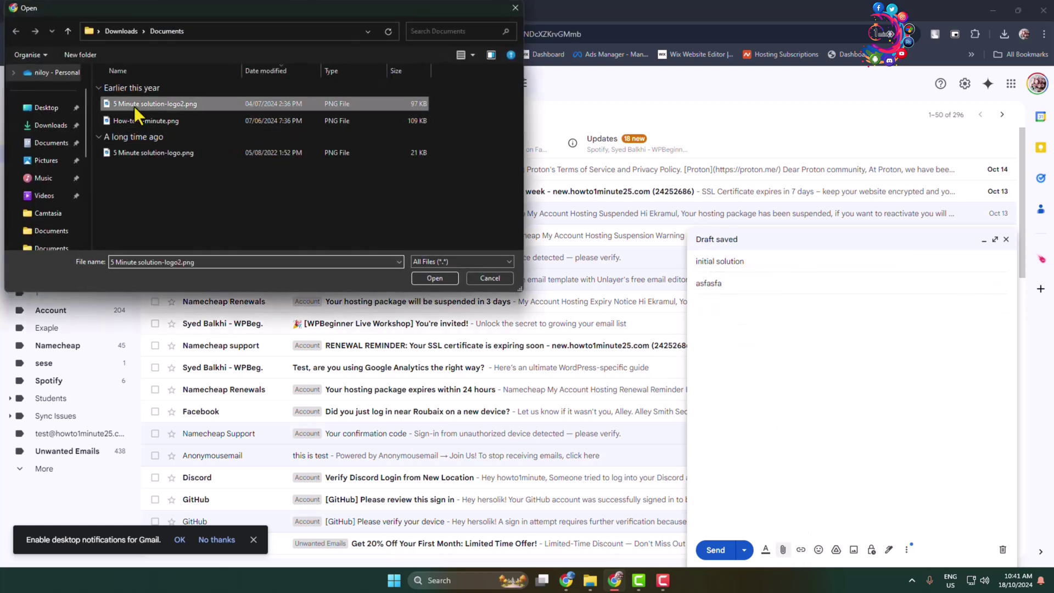
double_click(134, 107)
click(871, 550)
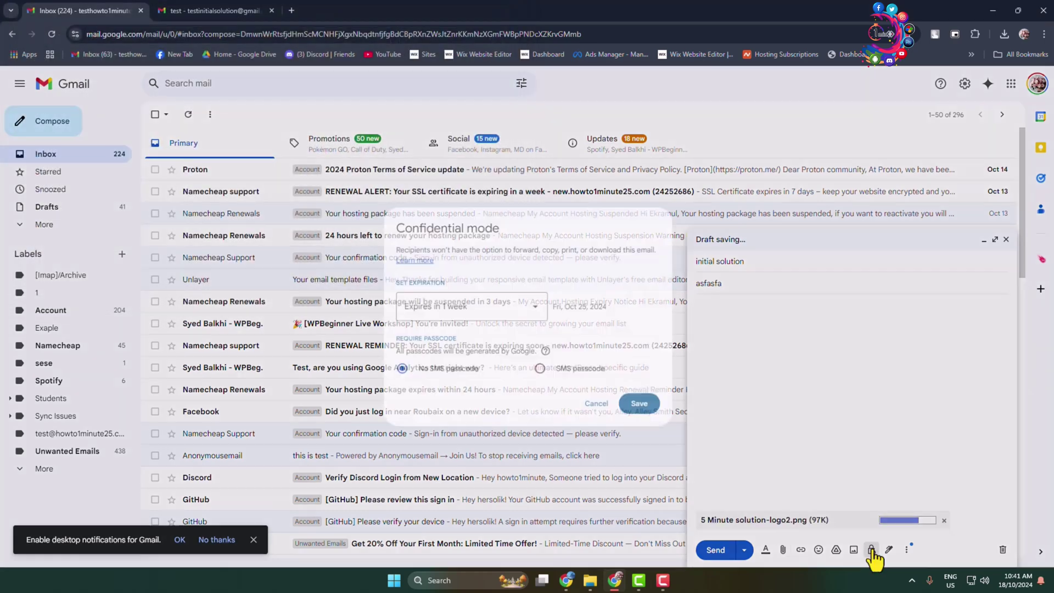
Set a 1-day expiry requiring an SMS passcode, save it, and attempt to send
click(472, 303)
click(417, 337)
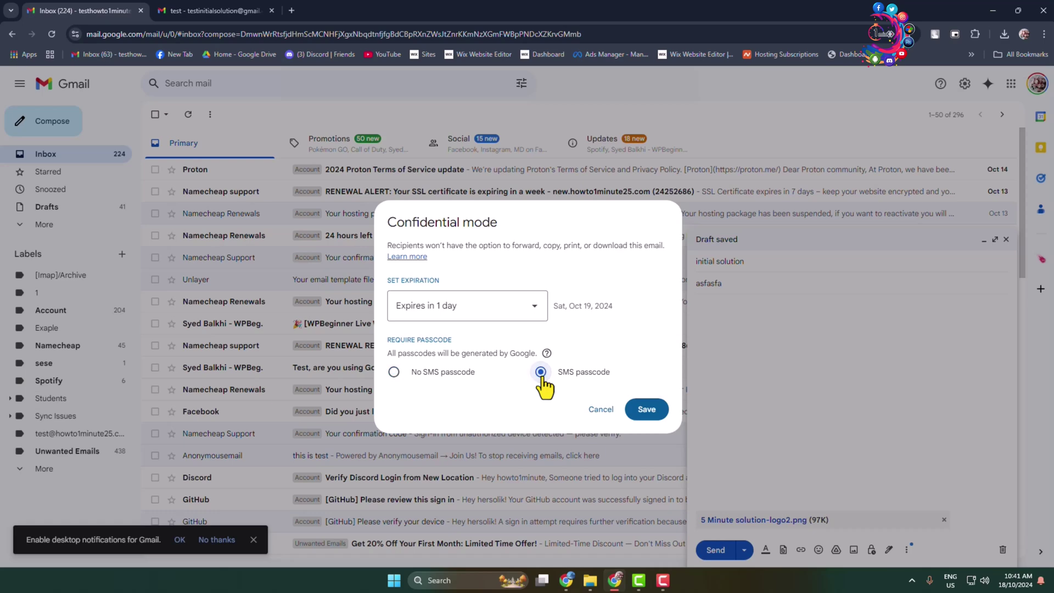
click(647, 410)
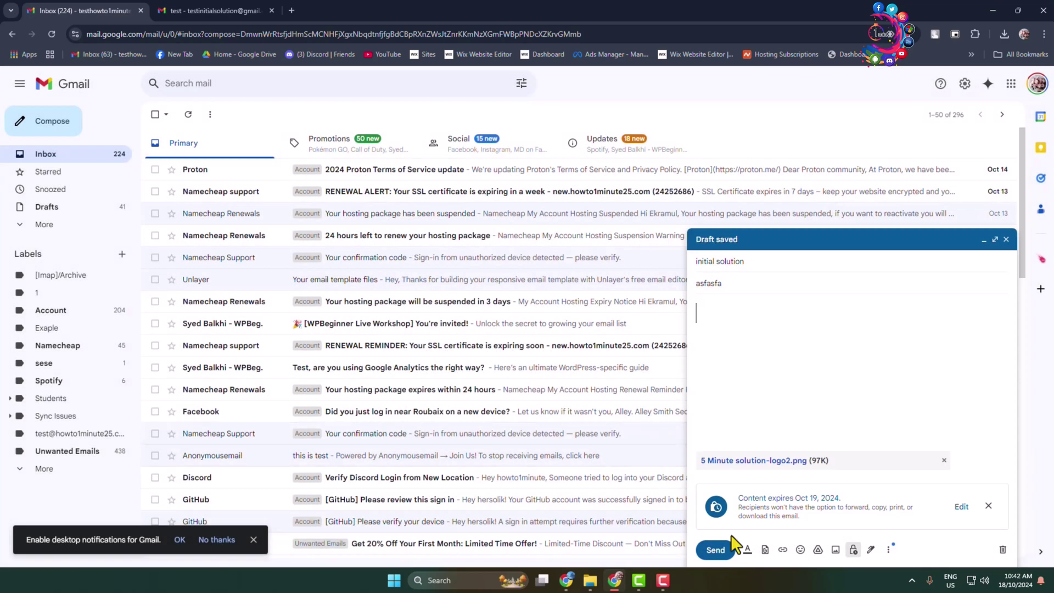
click(717, 550)
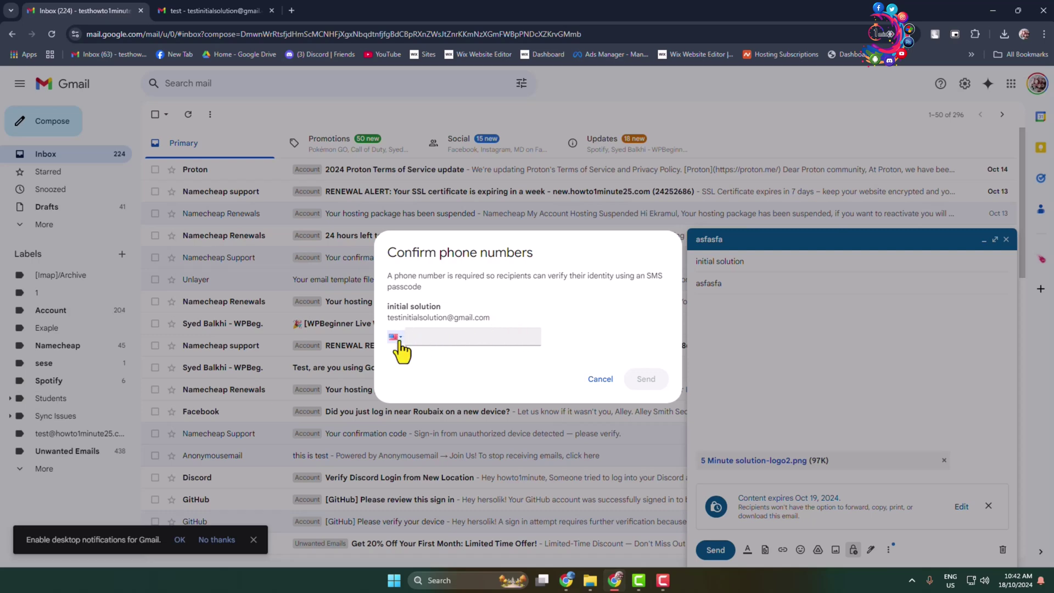
Enter the recipient's phone number with its country code and send the email
click(396, 337)
scroll(466, 412, down, 2)
scroll(466, 413, down, 3)
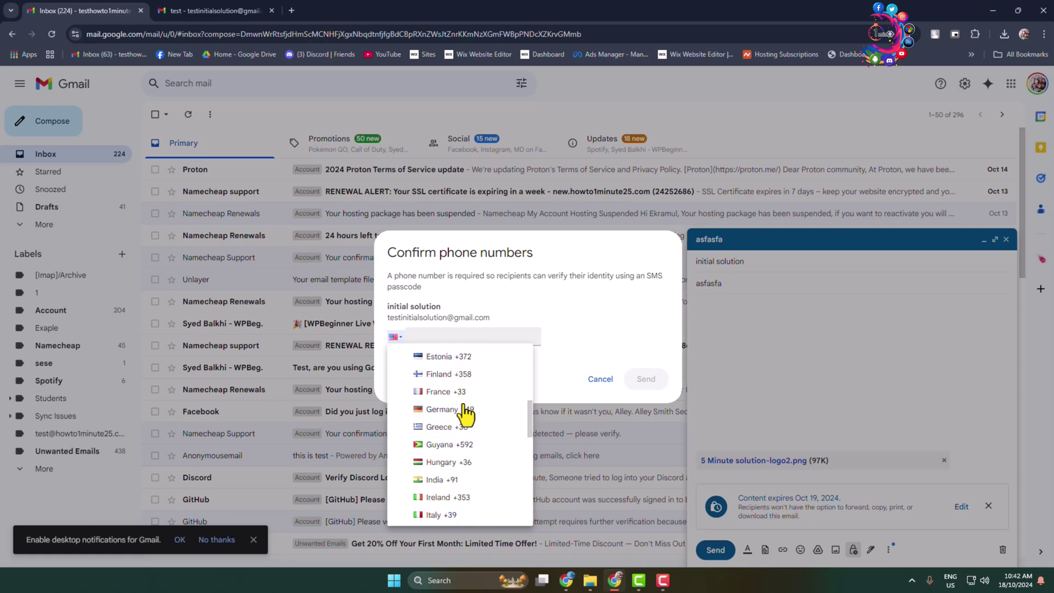
scroll(466, 412, down, 3)
scroll(466, 412, down, 3)
click(472, 416)
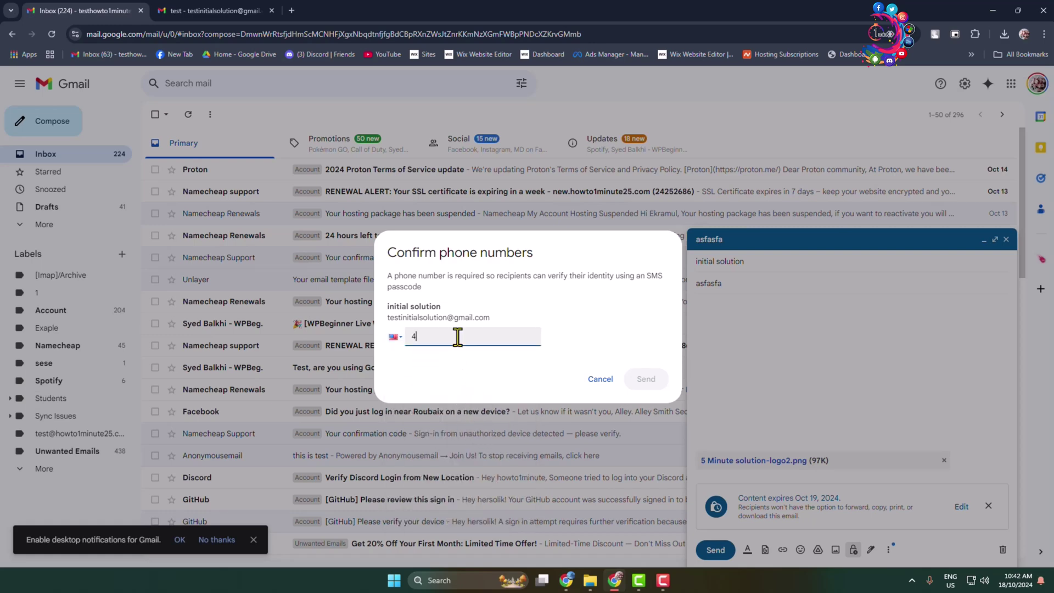
text(47477)
key(BackSpace)
key(BackSpace)
text(g)
key(BackSpace)
key(BackSpace)
key(BackSpace)
text(1)
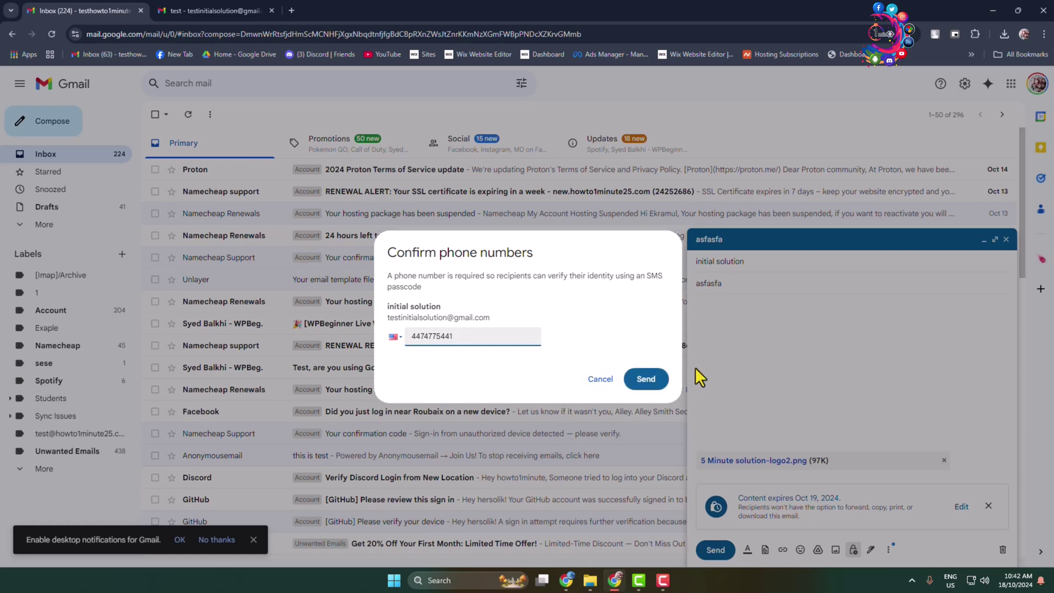
click(640, 387)
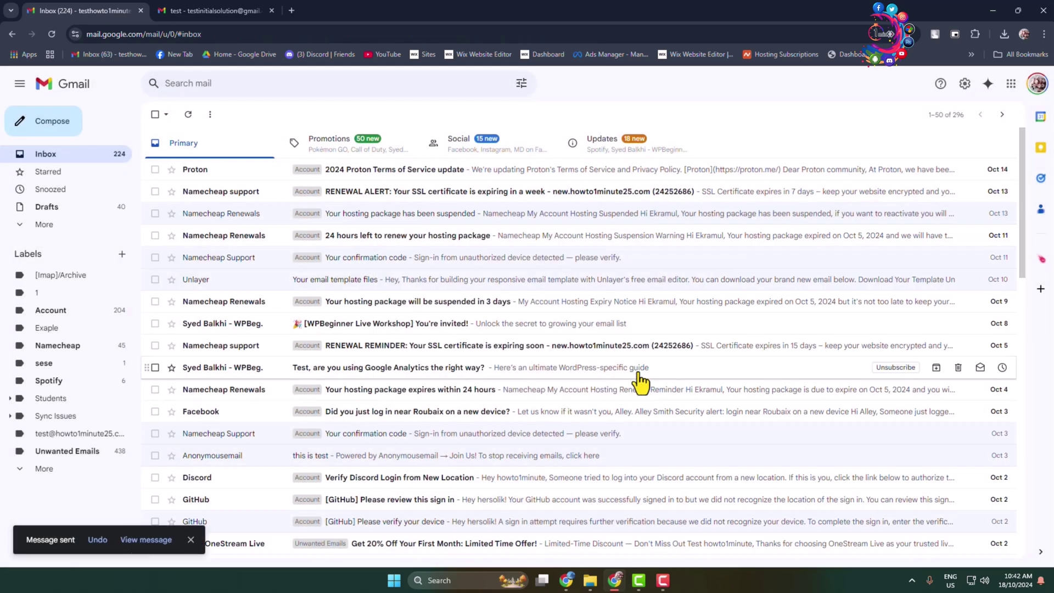
As the recipient, open asfasfa, request a passcode and focus the passcode field
click(186, 7)
click(156, 113)
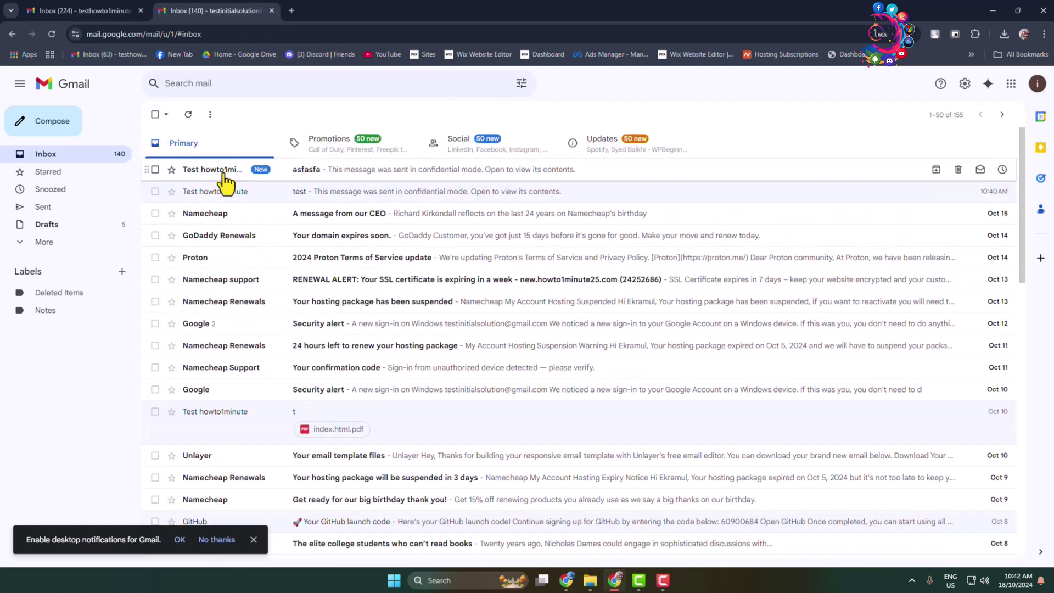
click(225, 177)
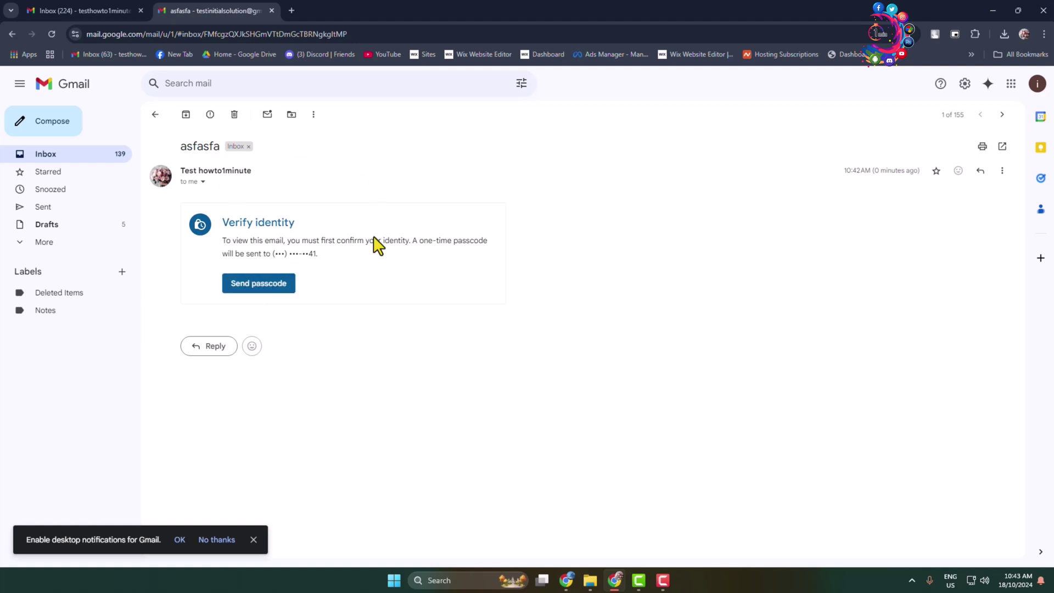
click(255, 284)
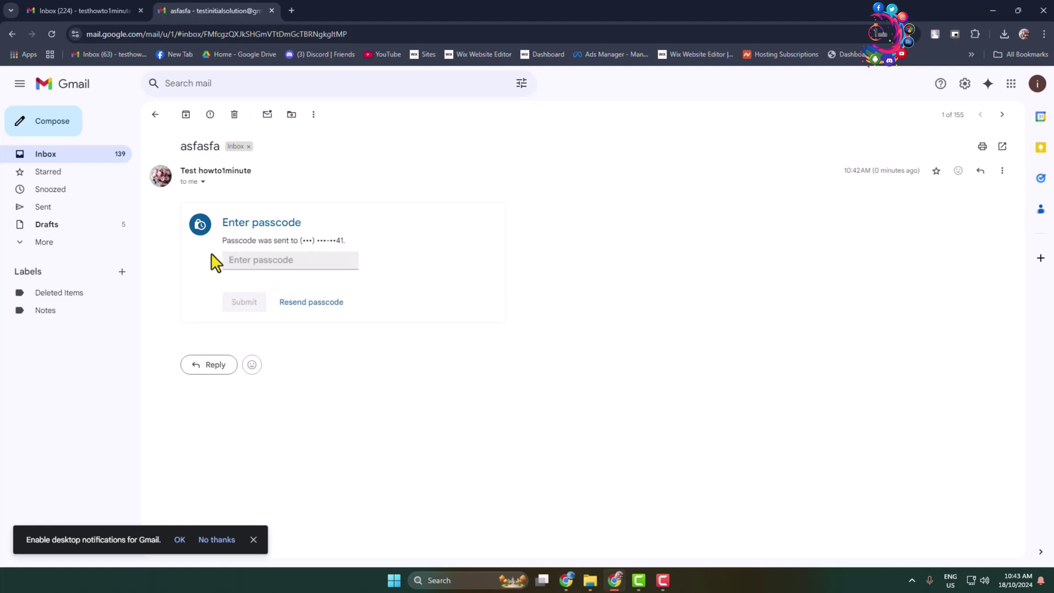
click(285, 265)
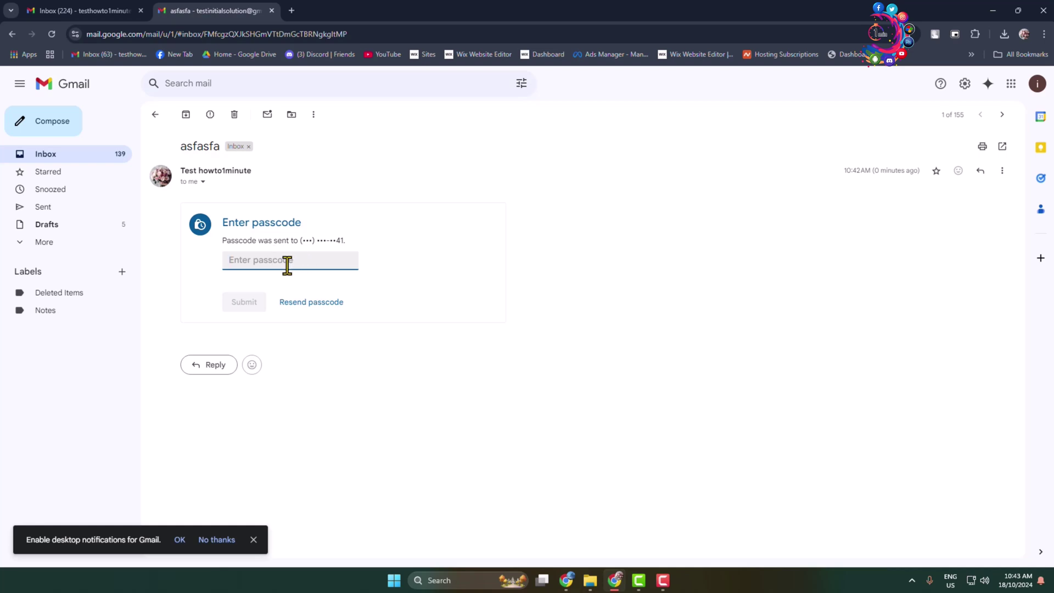